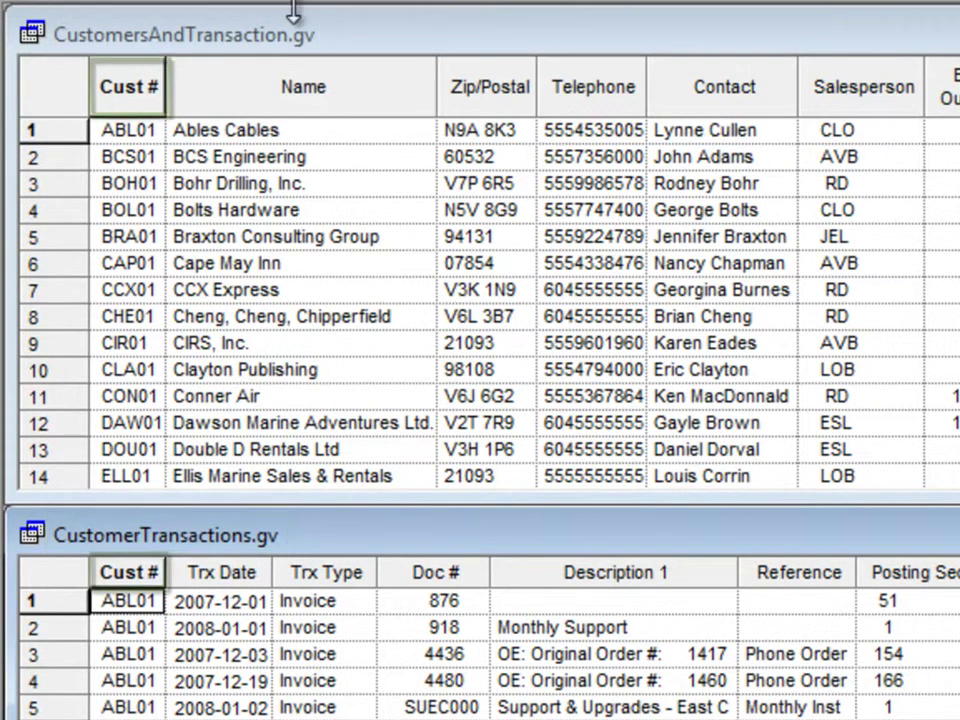
# Check the Cust # column options, select customer CAP01 and show the Edit menu's Column Link command.
pyautogui.moveTo(148, 104)
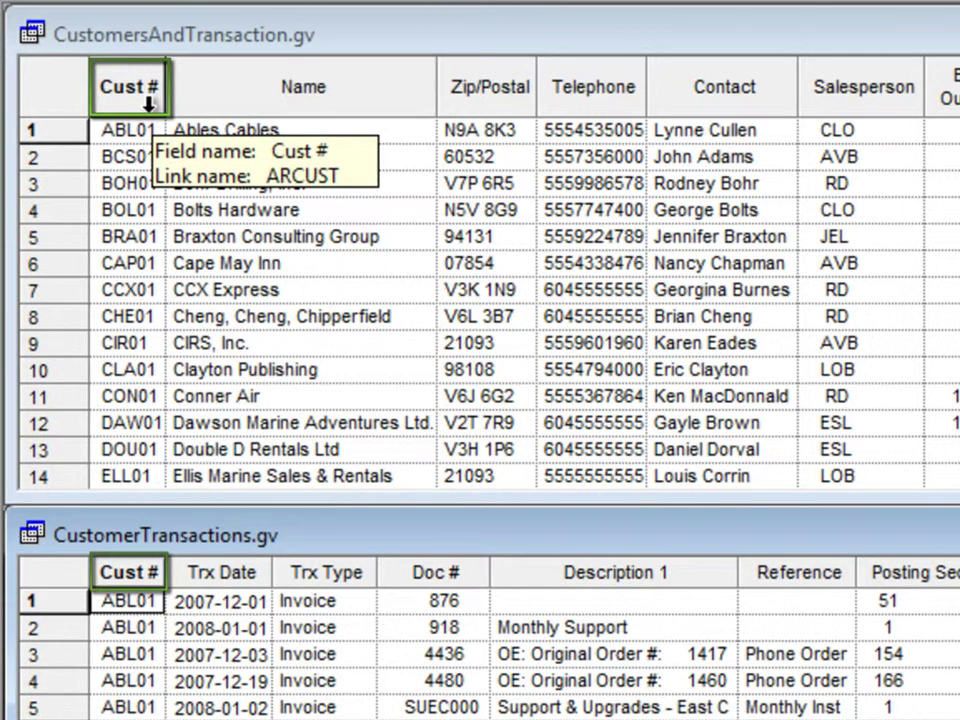
pyautogui.rightClick(148, 100)
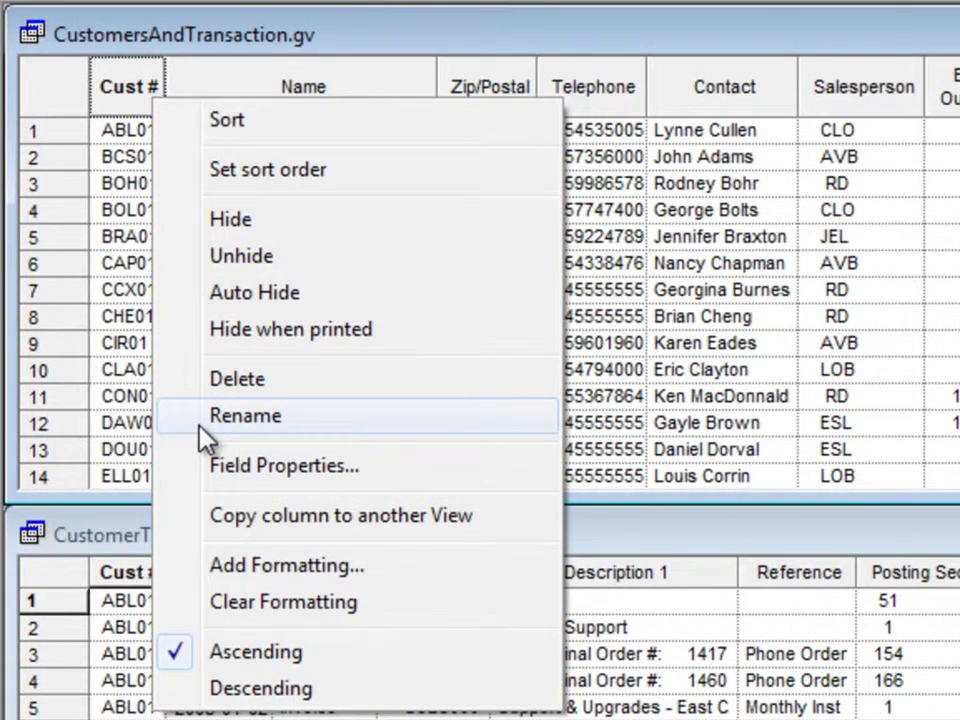
pyautogui.press('Escape')
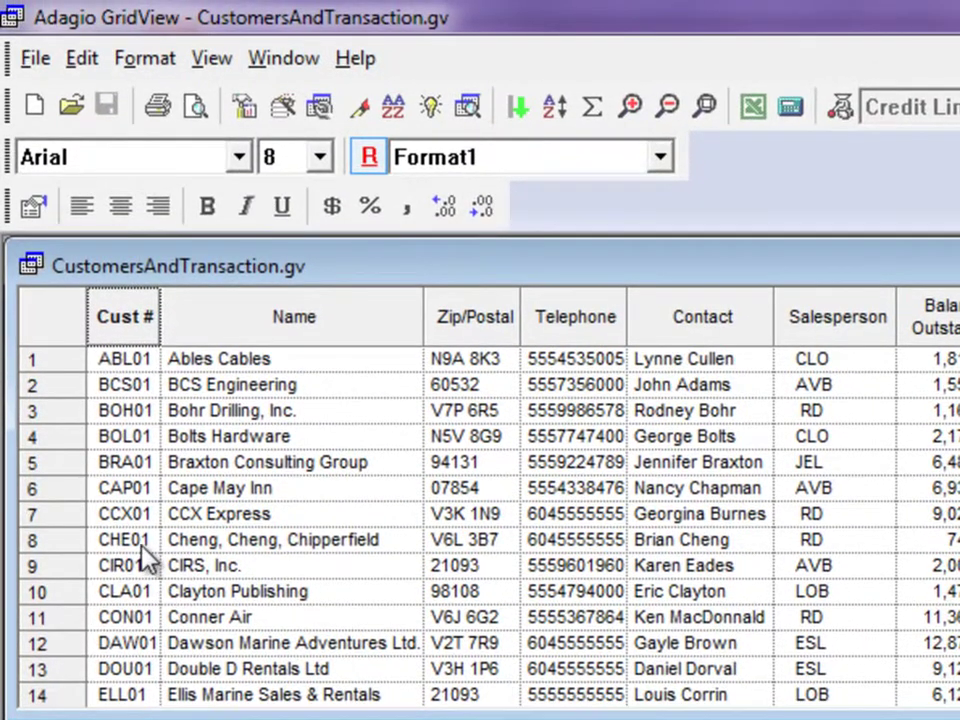
pyautogui.click(124, 494)
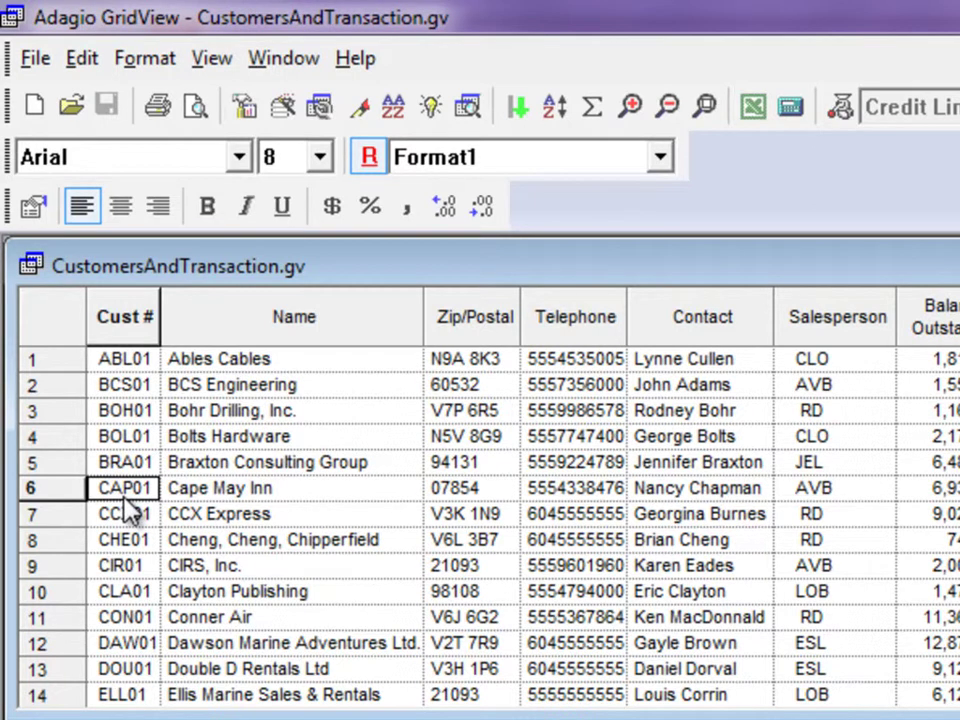
pyautogui.click(76, 58)
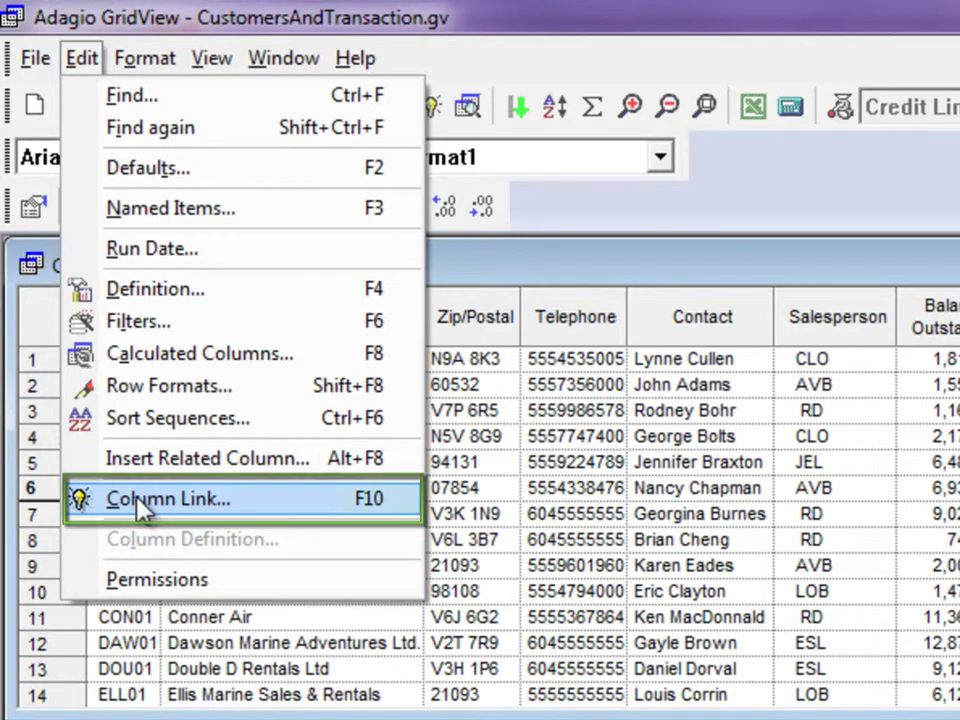
# From CAP01's Define Link dialog, browse to and add CustomerTransactions.gv as a linked view.
pyautogui.click(391, 508)
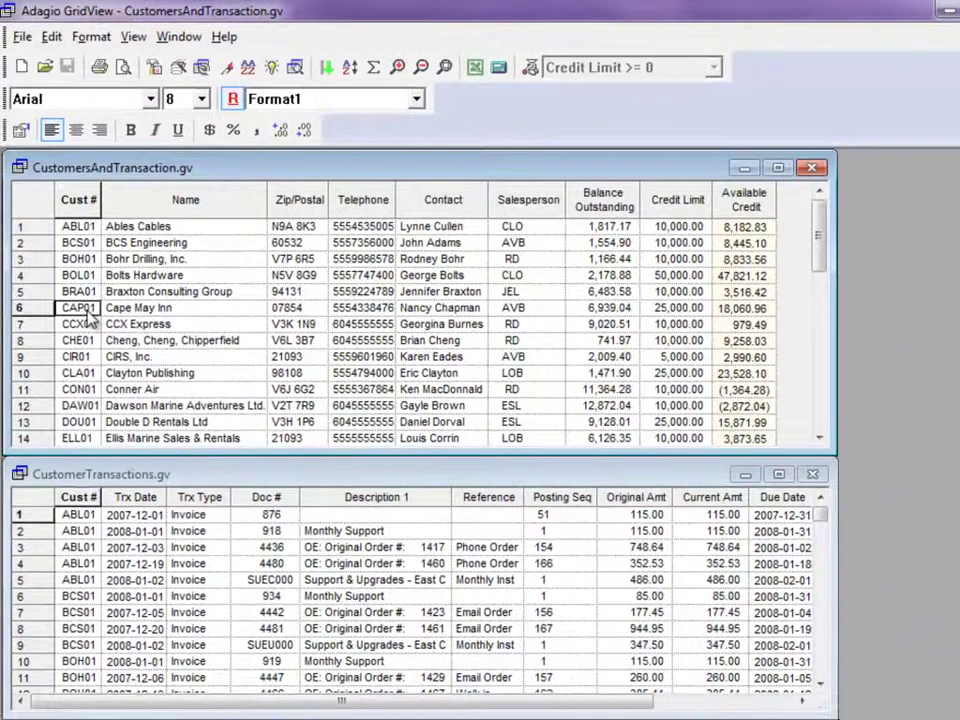
pyautogui.rightClick(88, 318)
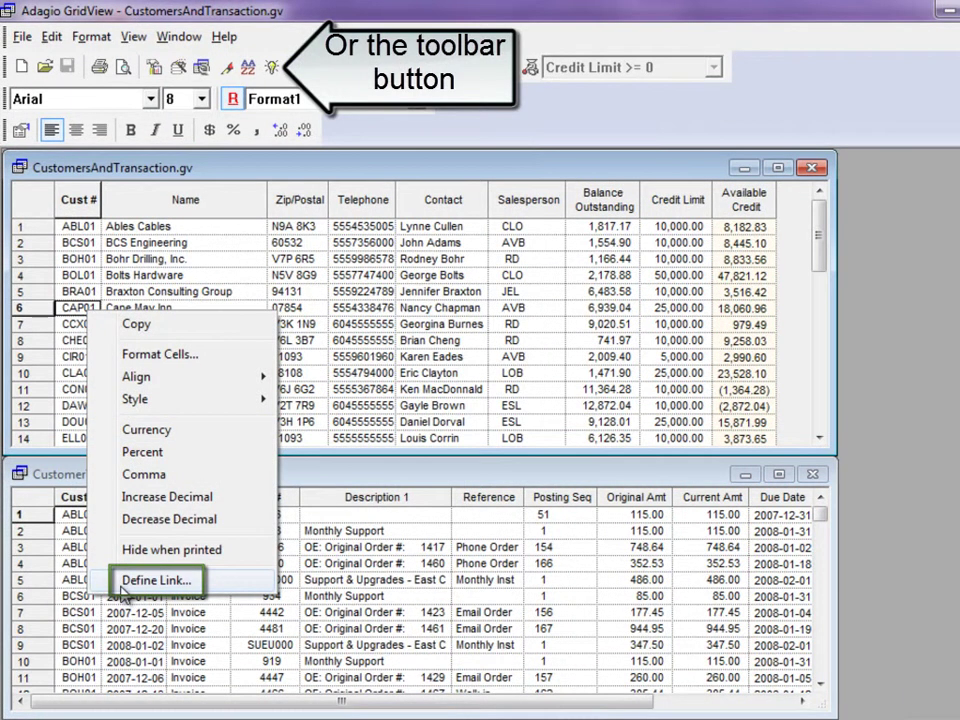
pyautogui.click(124, 581)
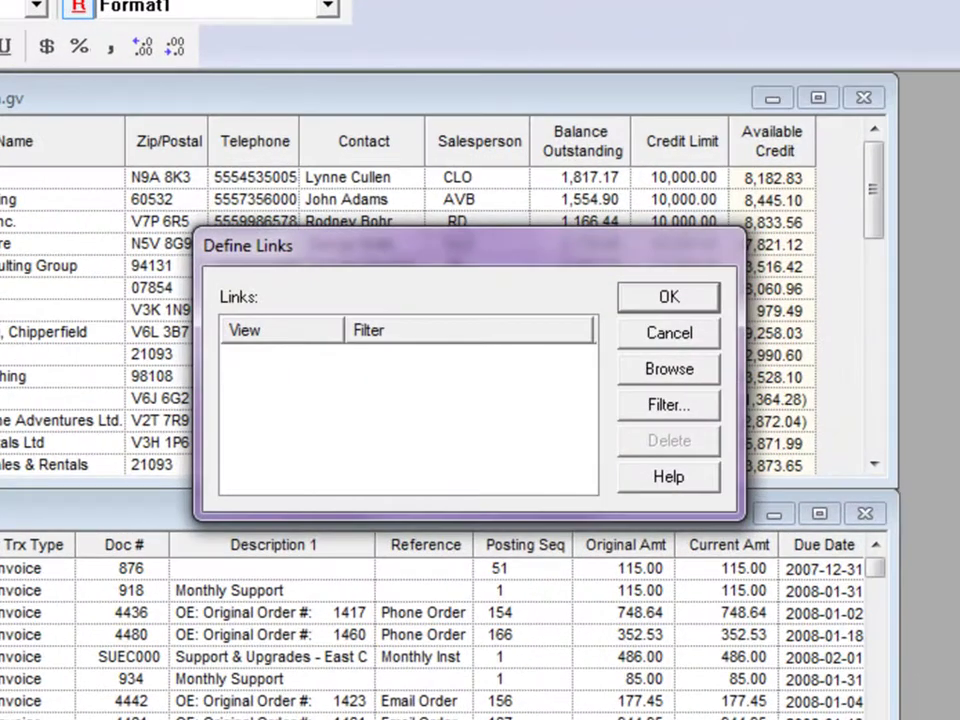
pyautogui.click(648, 370)
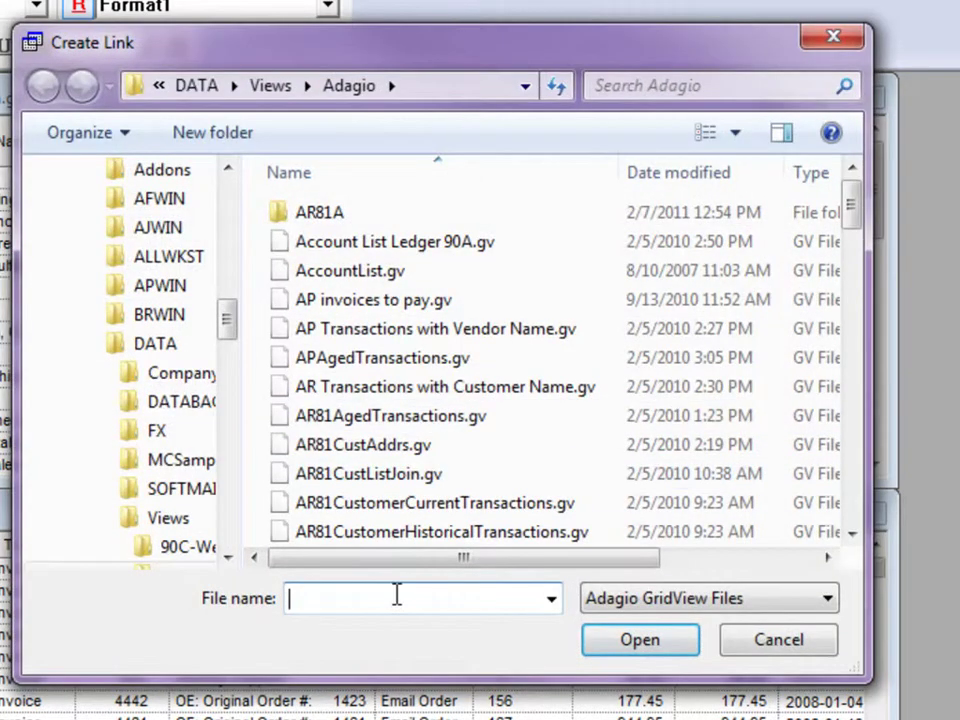
pyautogui.write('c')
pyautogui.scroll(-1, 400, 560)
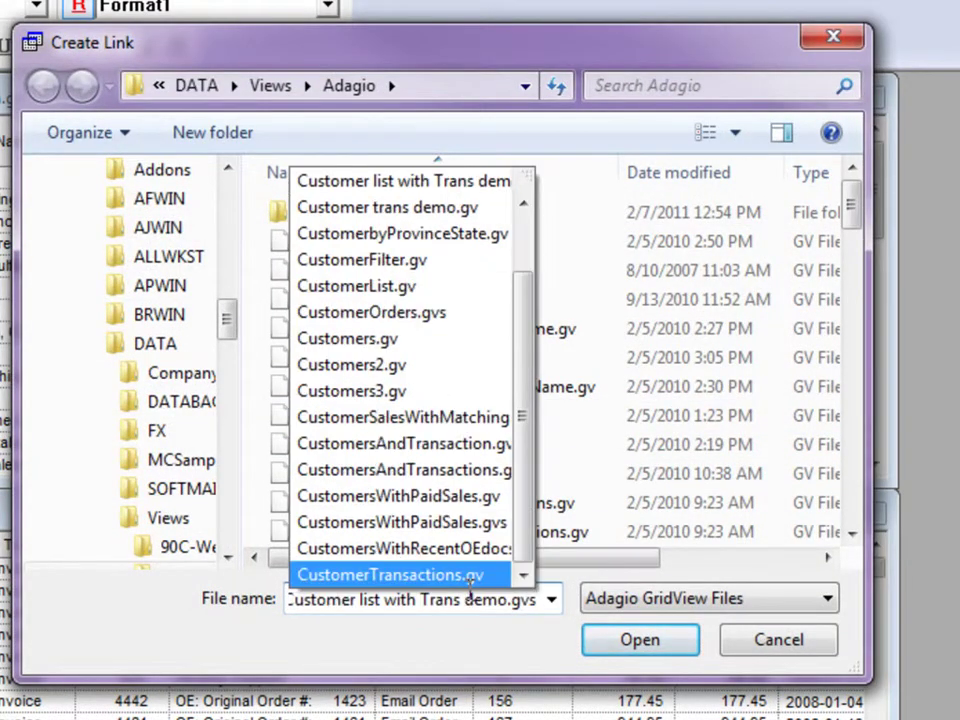
pyautogui.click(400, 574)
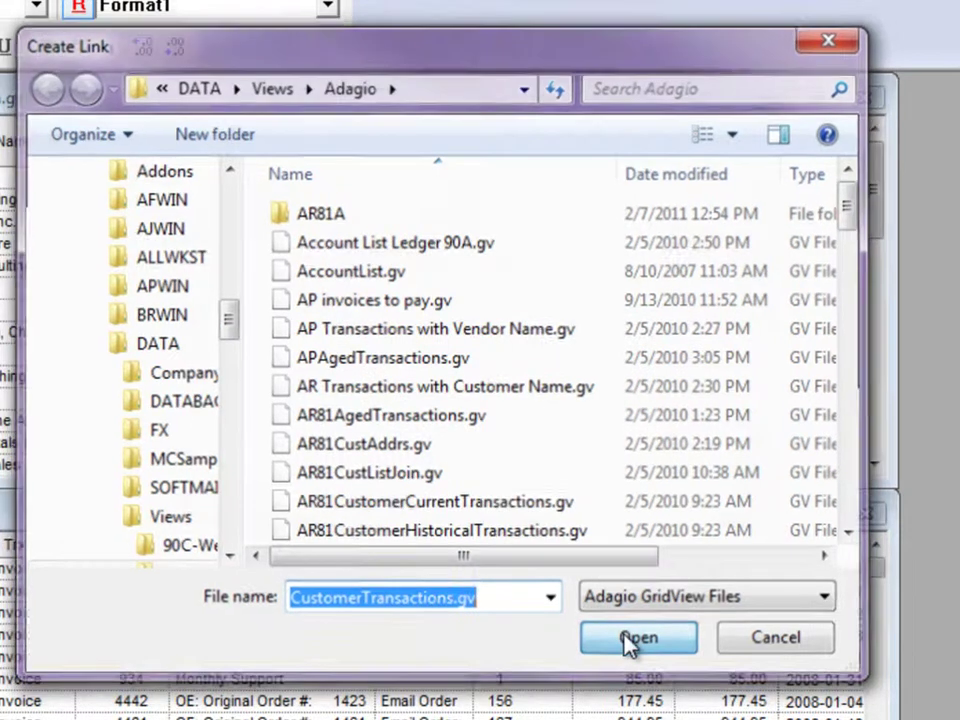
pyautogui.click(636, 639)
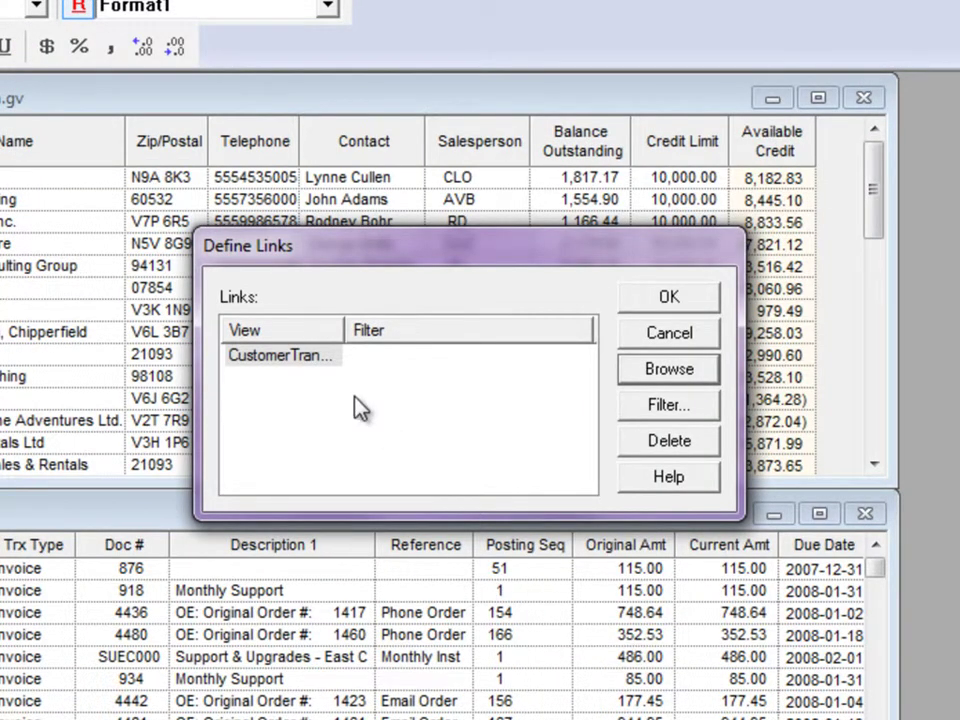
# Give the CustomerTransactions.gv link the YTD filter and confirm Define Links.
pyautogui.click(294, 358)
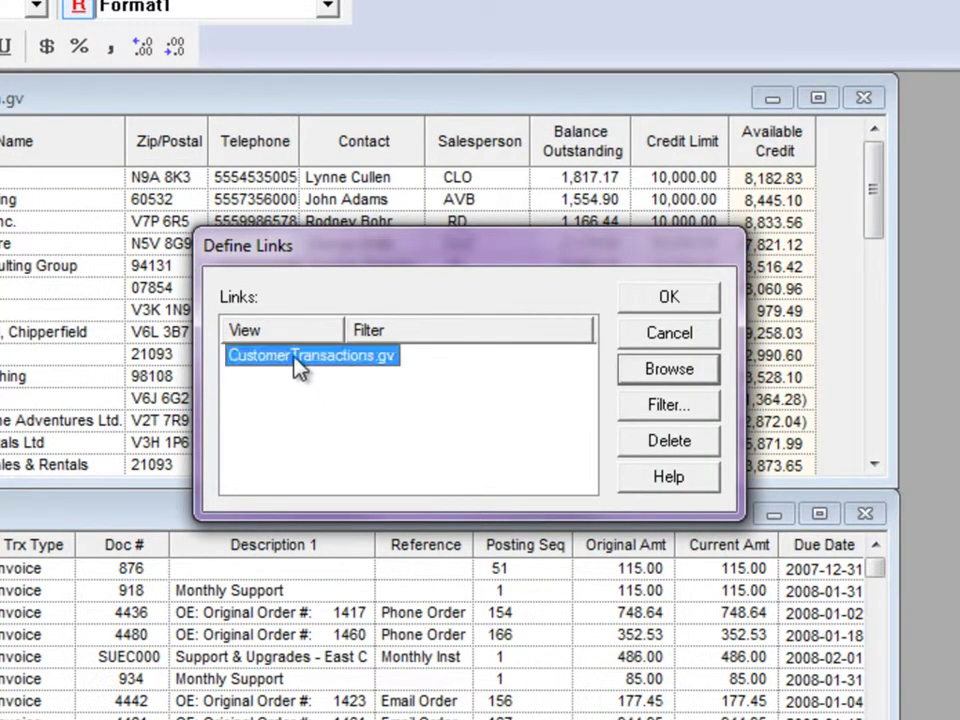
pyautogui.click(643, 414)
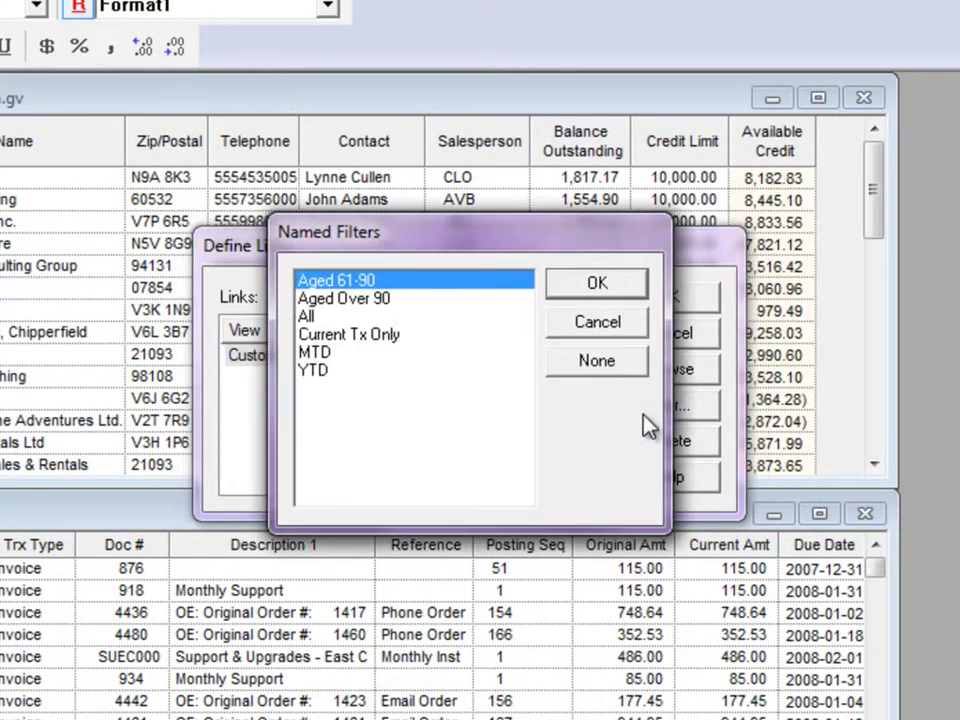
pyautogui.click(318, 371)
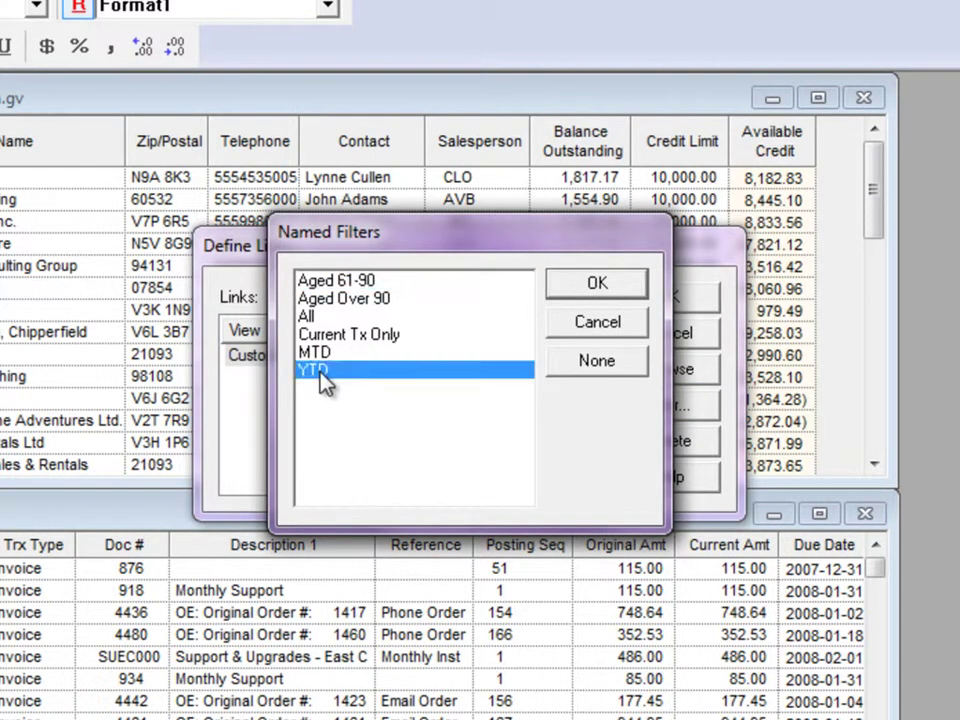
pyautogui.click(561, 296)
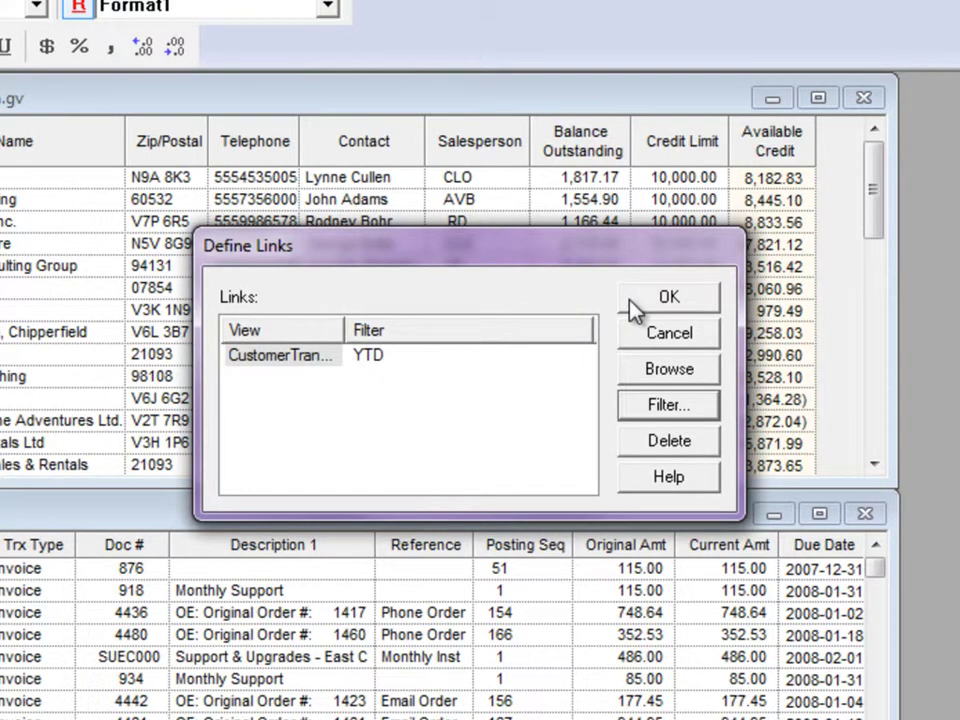
pyautogui.click(668, 297)
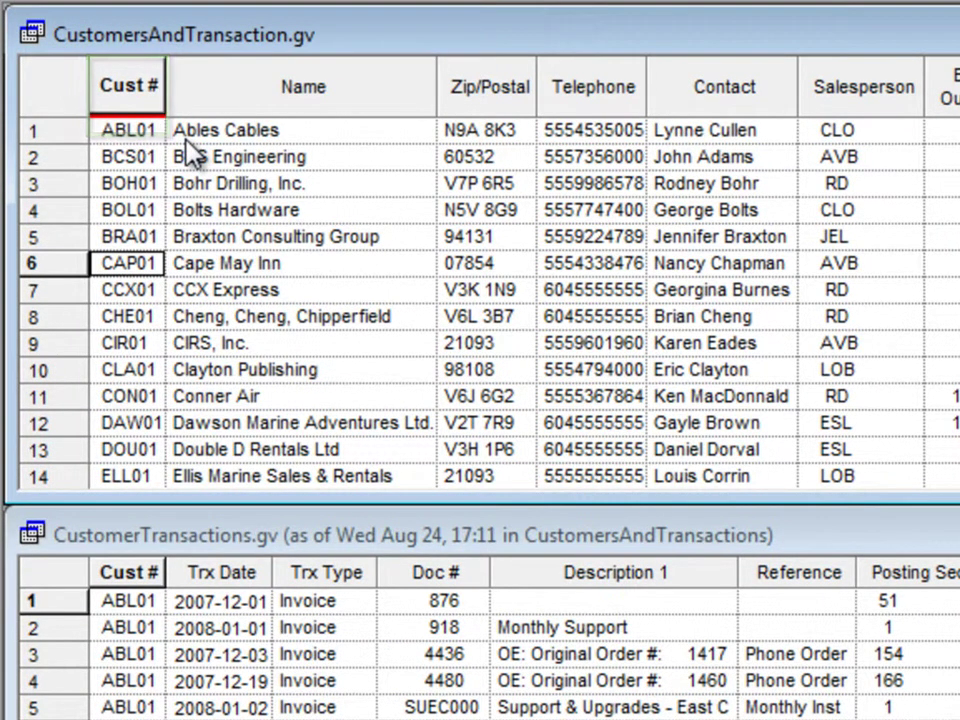
pyautogui.moveTo(140, 92)
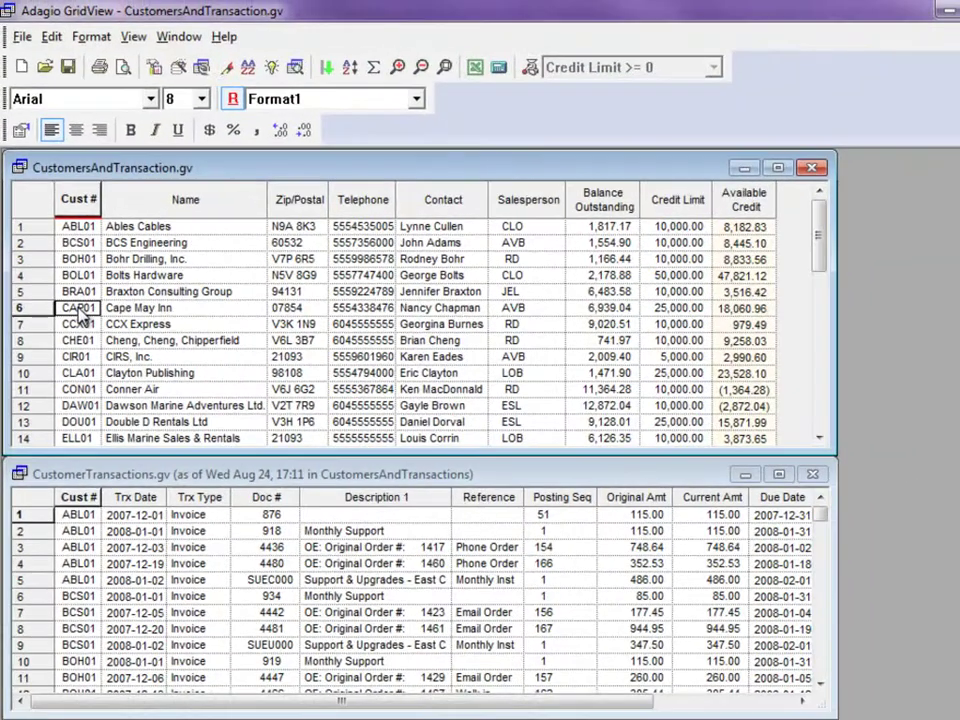
# Show only CAP01's transactions in the linked view and inspect its filter.
pyautogui.doubleClick(79, 310)
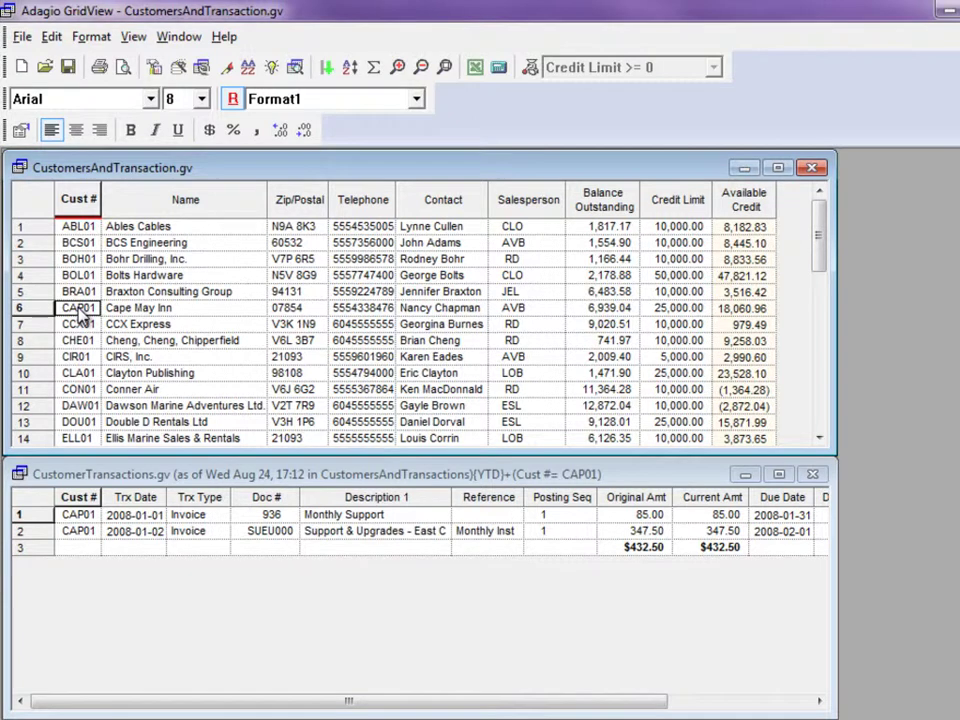
pyautogui.click(157, 456)
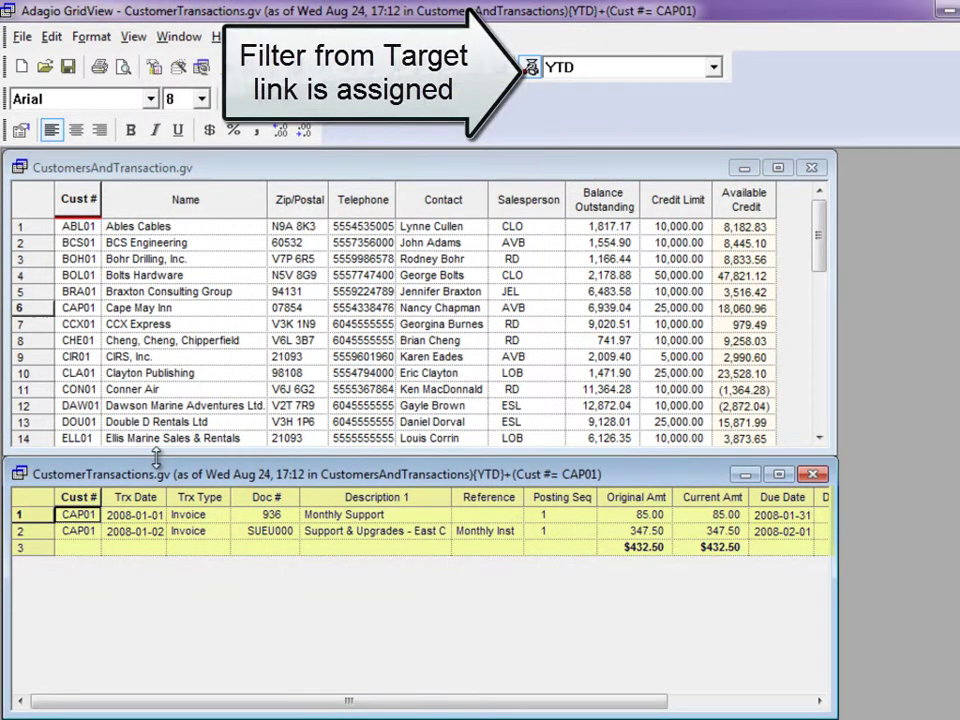
pyautogui.click(86, 268)
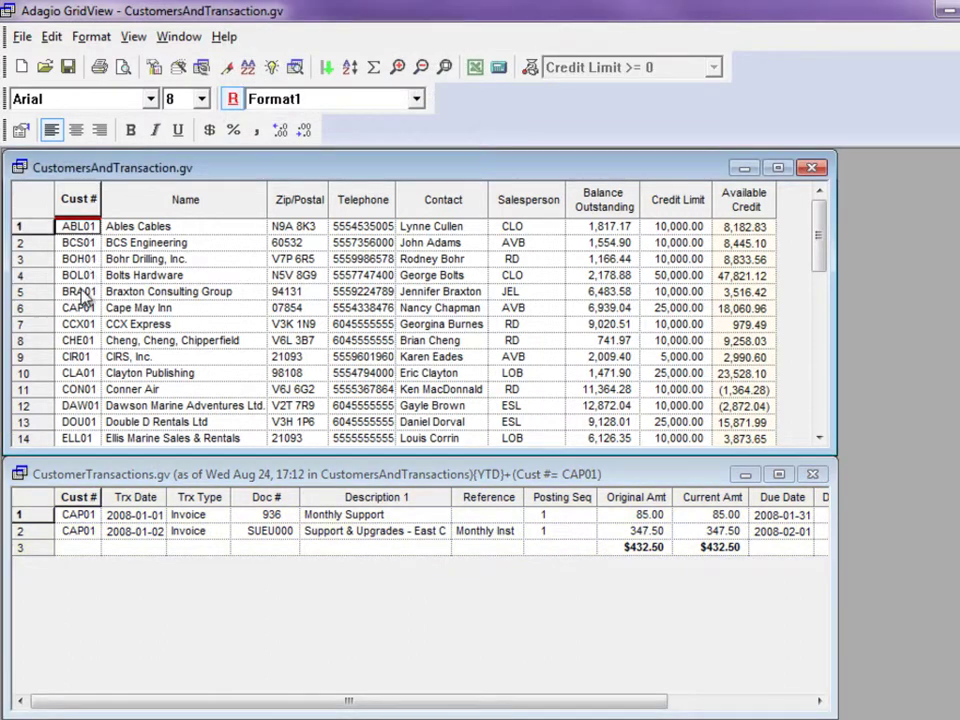
# Show linked transactions for multi-selected customers ABL01–BRA01 and CIR01, then for every customer.
pyautogui.keyDown('shift'); pyautogui.click(84, 292); pyautogui.keyUp('shift')
pyautogui.keyDown('ctrl'); pyautogui.click(80, 357); pyautogui.keyUp('ctrl')
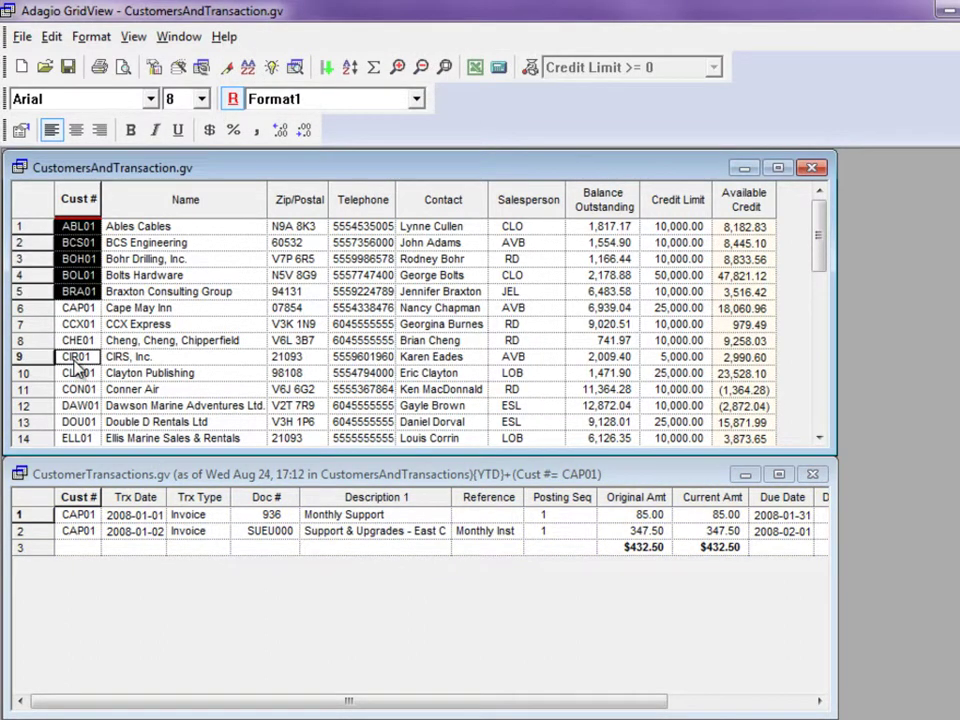
pyautogui.keyDown('ctrl'); pyautogui.click(78, 390); pyautogui.keyUp('ctrl')
pyautogui.keyDown('shift'); pyautogui.doubleClick(78, 390); pyautogui.keyUp('shift')
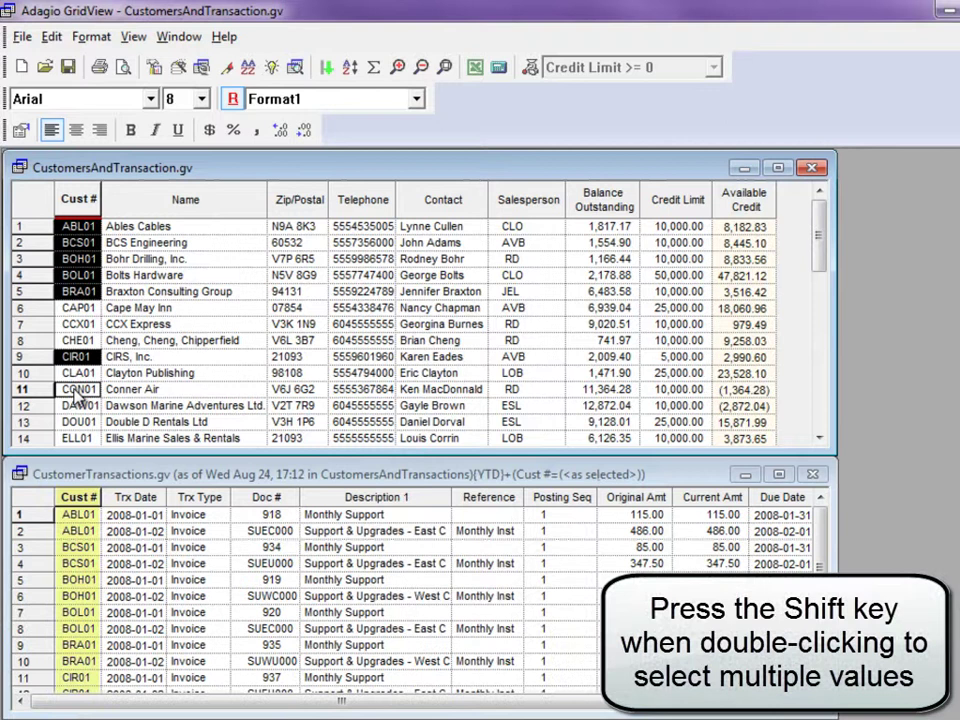
pyautogui.click(78, 198)
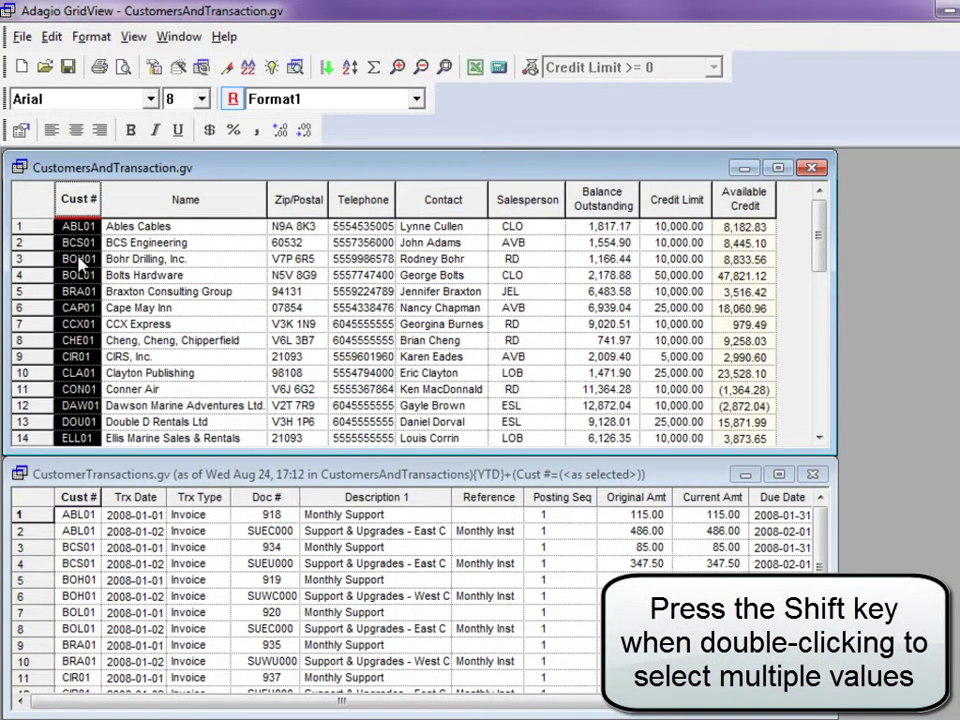
pyautogui.keyDown('shift'); pyautogui.doubleClick(78, 228); pyautogui.keyUp('shift')
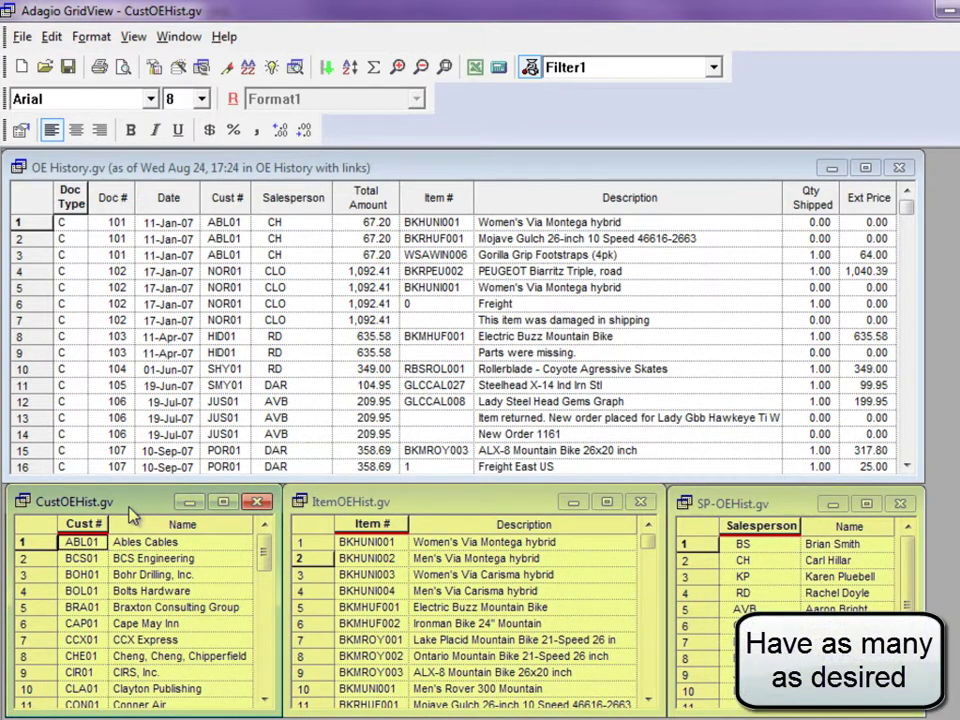
# Re-filter OE History by customer ABL01, then item BKHUNI001, then salesperson RD.
pyautogui.click(80, 542)
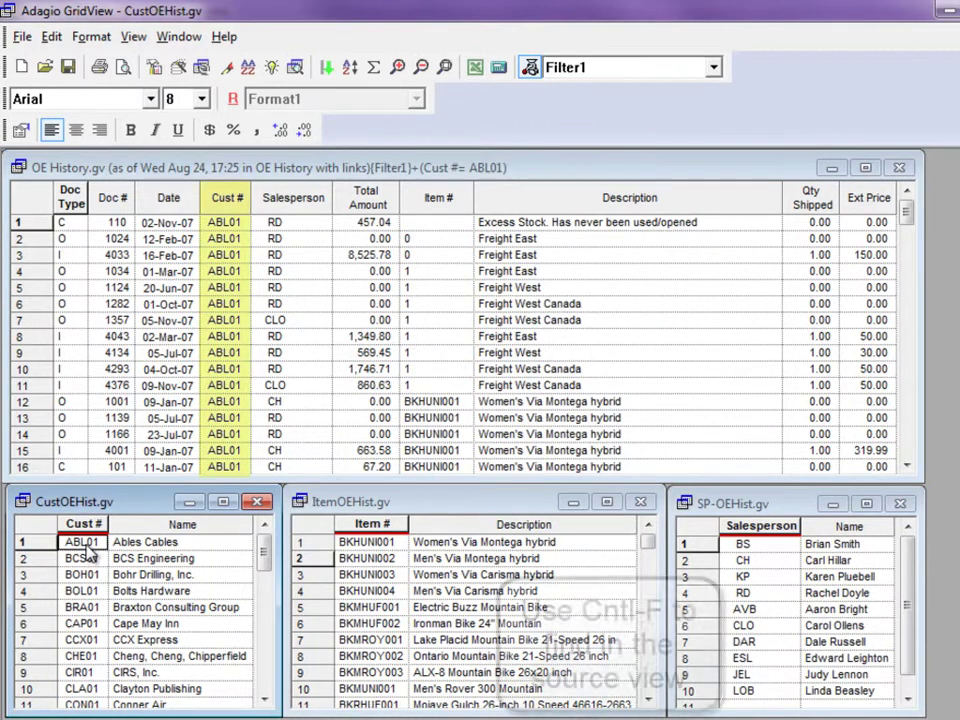
pyautogui.click(340, 543)
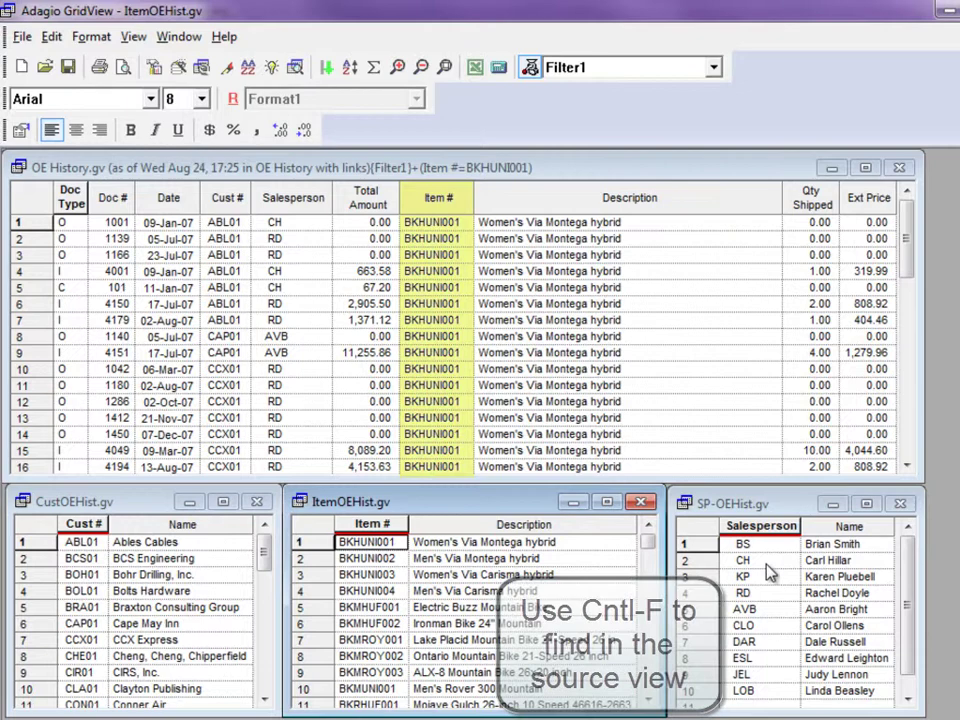
pyautogui.click(768, 594)
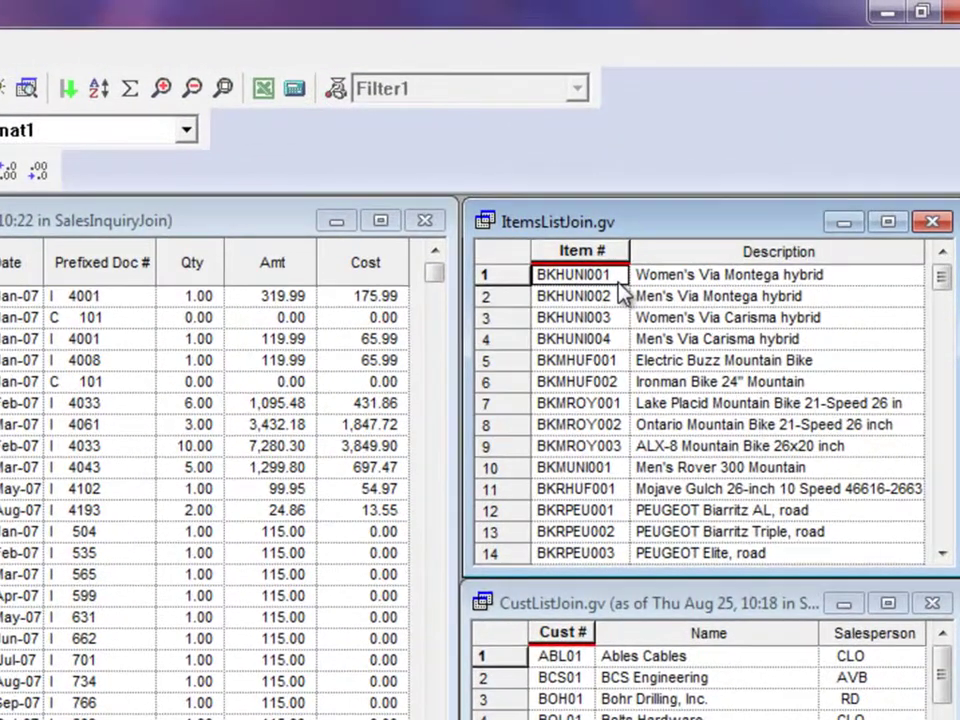
# Join ItemsListJoin.gv to CustListJoin.gv from an item cell's Joins menu.
pyautogui.rightClick(622, 292)
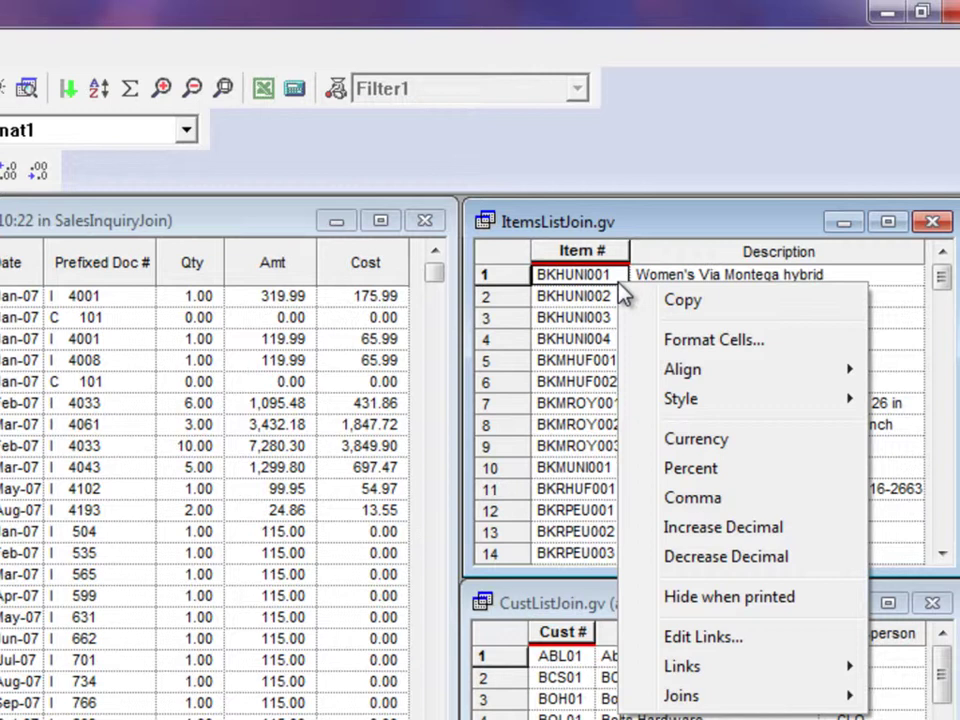
pyautogui.moveTo(676, 703)
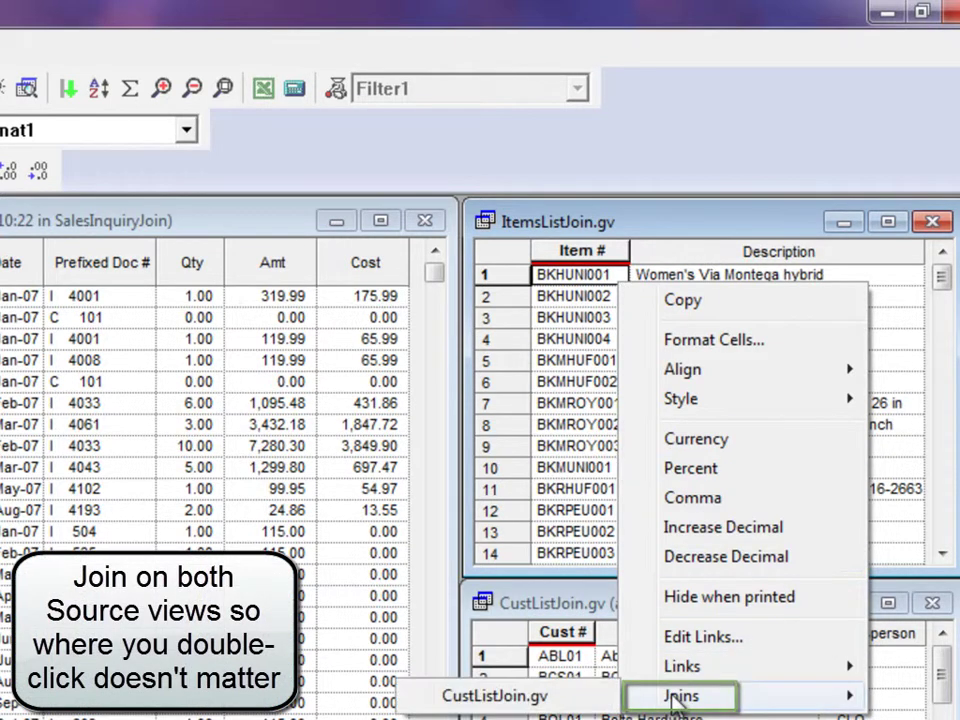
pyautogui.click(583, 700)
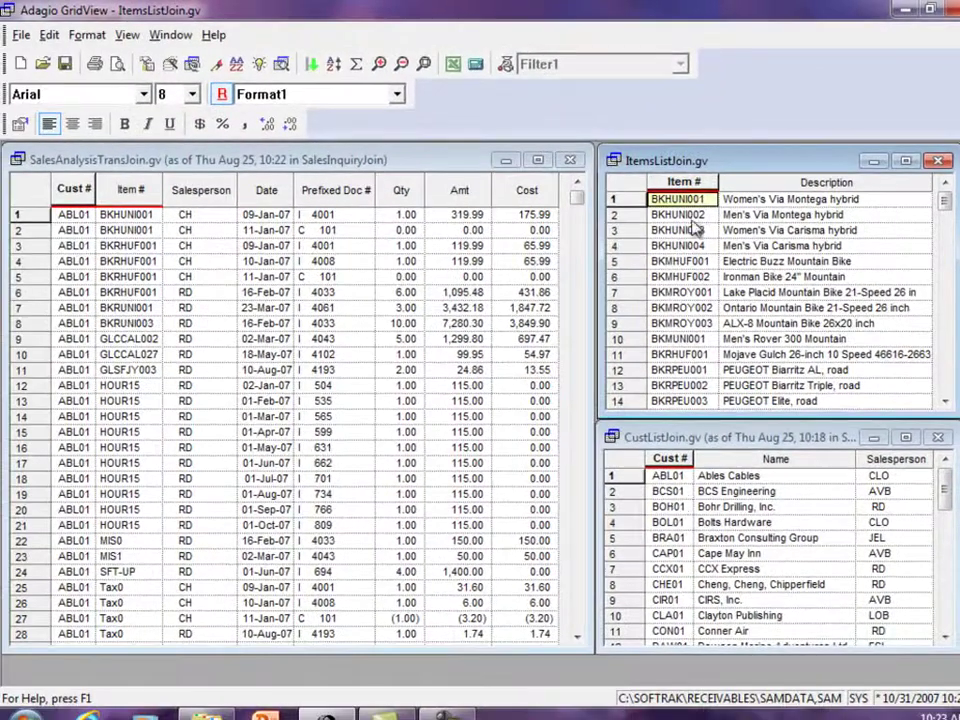
# Show customer ABL01's sales for a selected item range starting at BKHUNI001.
pyautogui.click(683, 478)
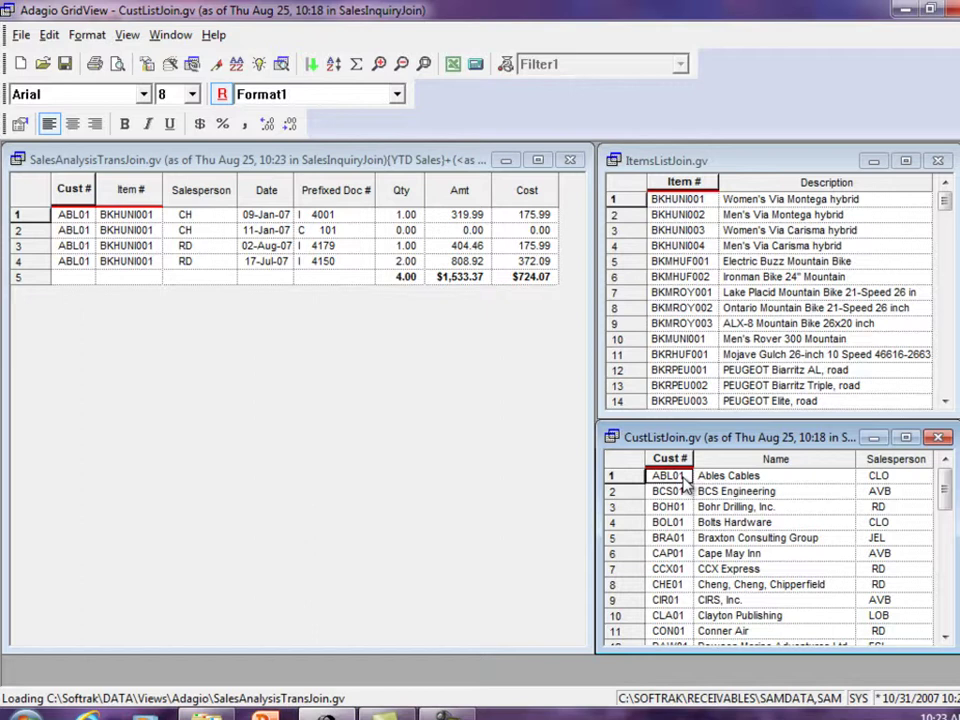
pyautogui.click(678, 199)
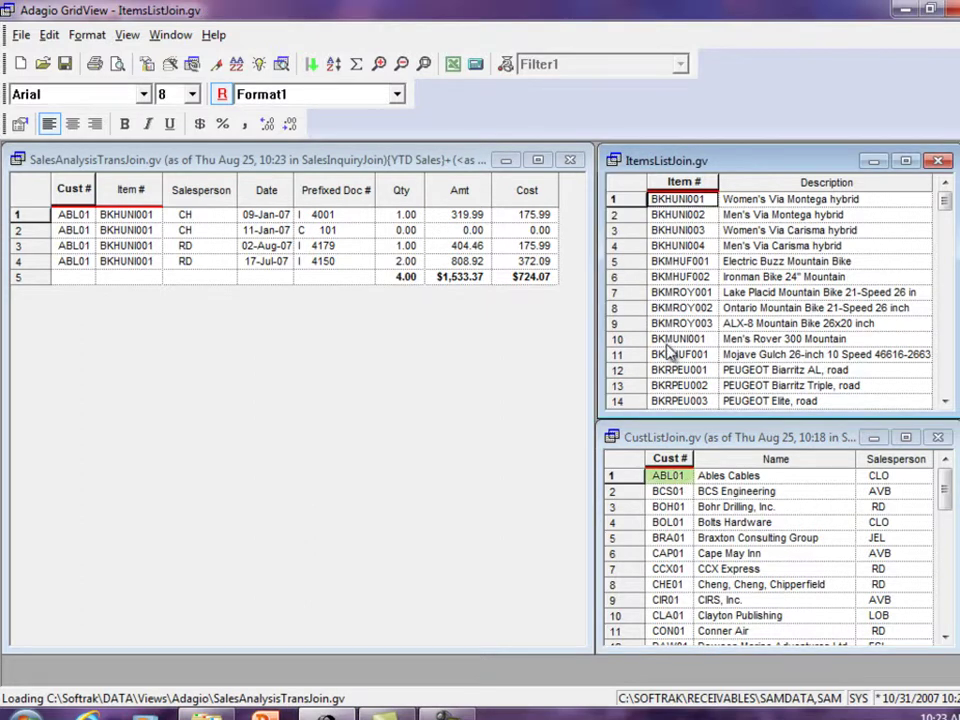
pyautogui.click(672, 354)
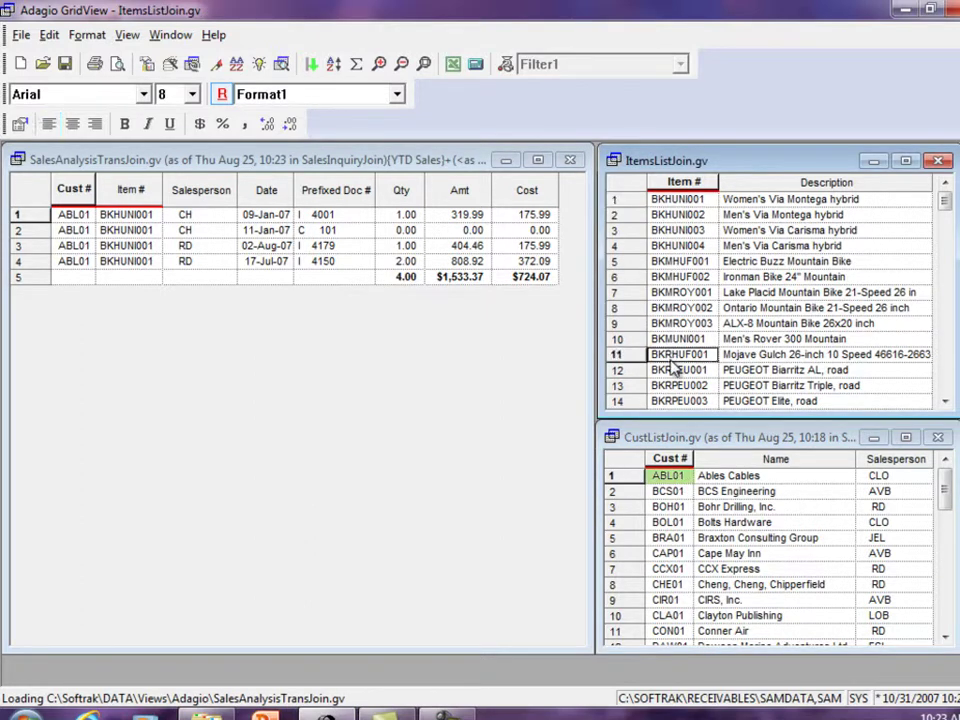
pyautogui.keyDown('shift'); pyautogui.click(686, 201); pyautogui.keyUp('shift')
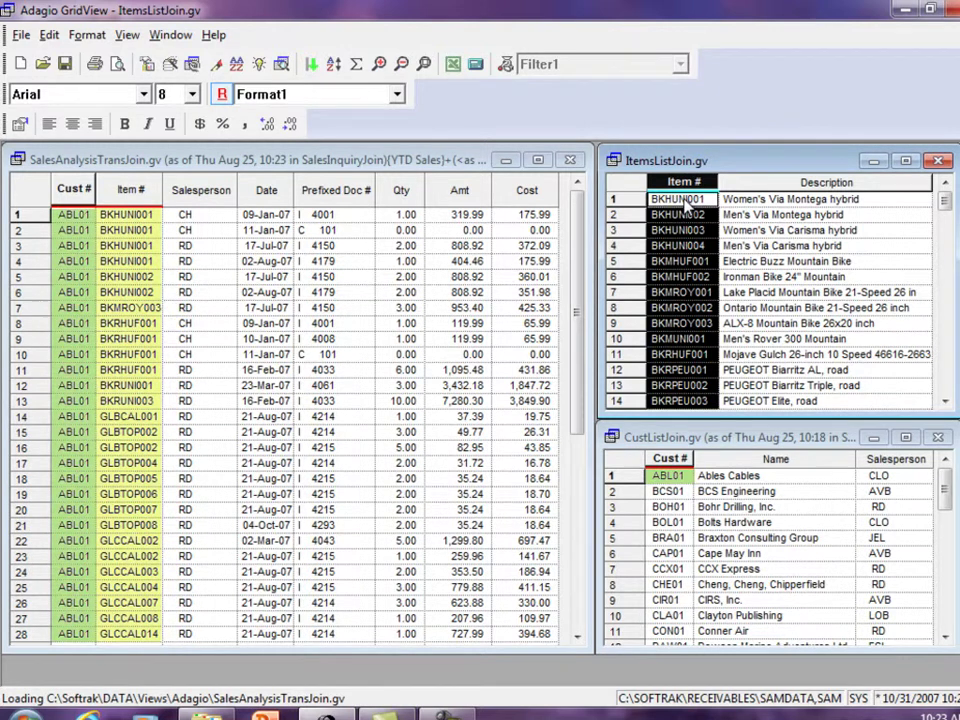
# Link a SalesAnalysisTransJoin.gv Cust # cell to CustListJoin.gv through the Links menu.
pyautogui.click(437, 163)
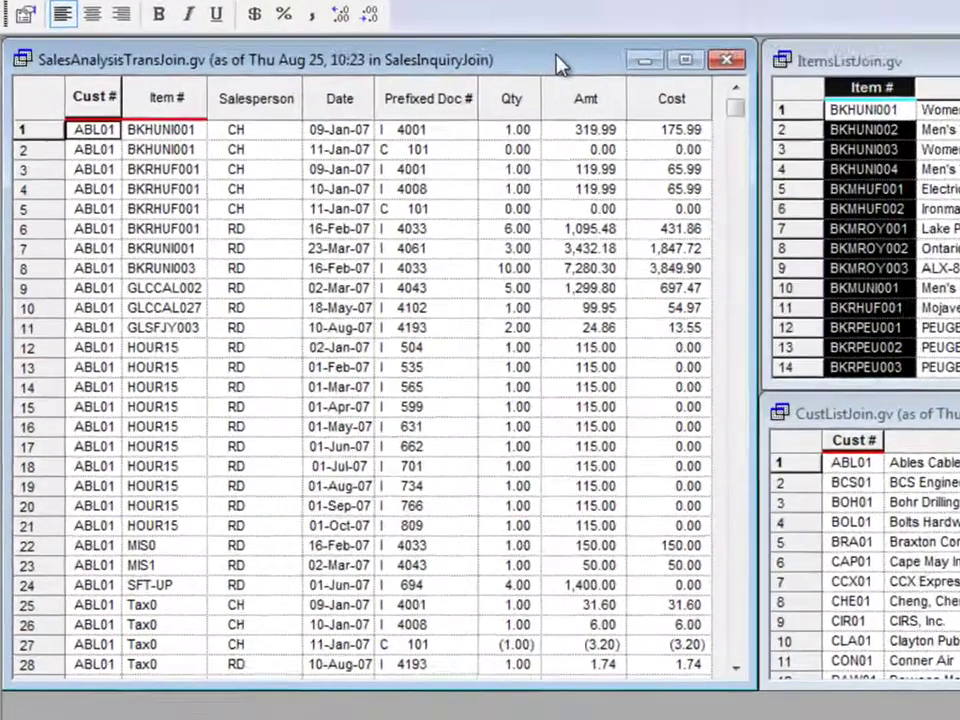
pyautogui.press('Down')
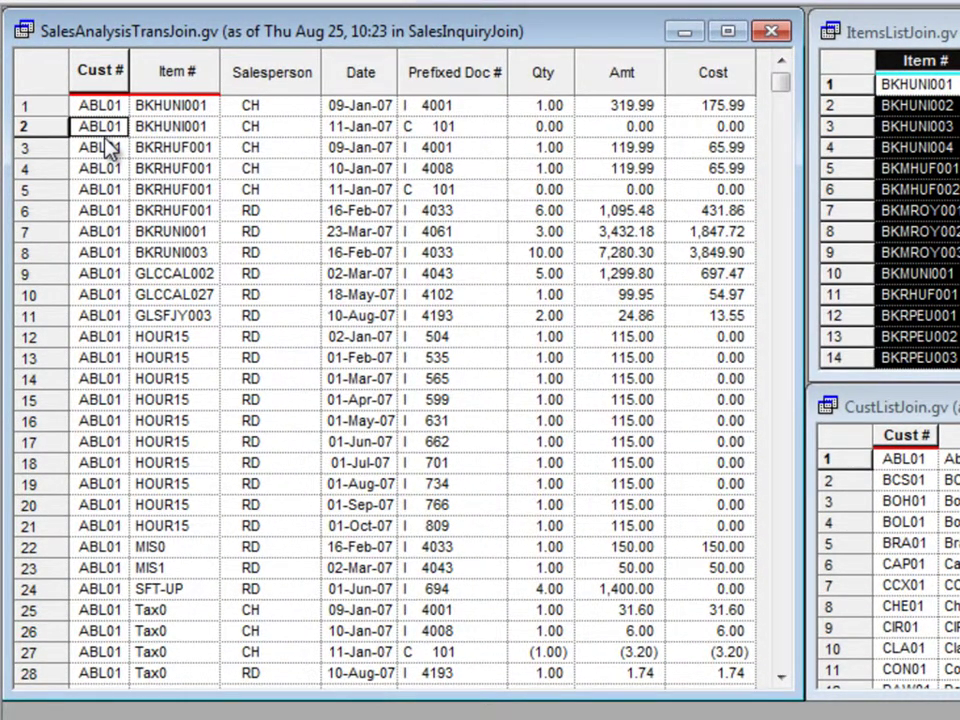
pyautogui.rightClick(110, 190)
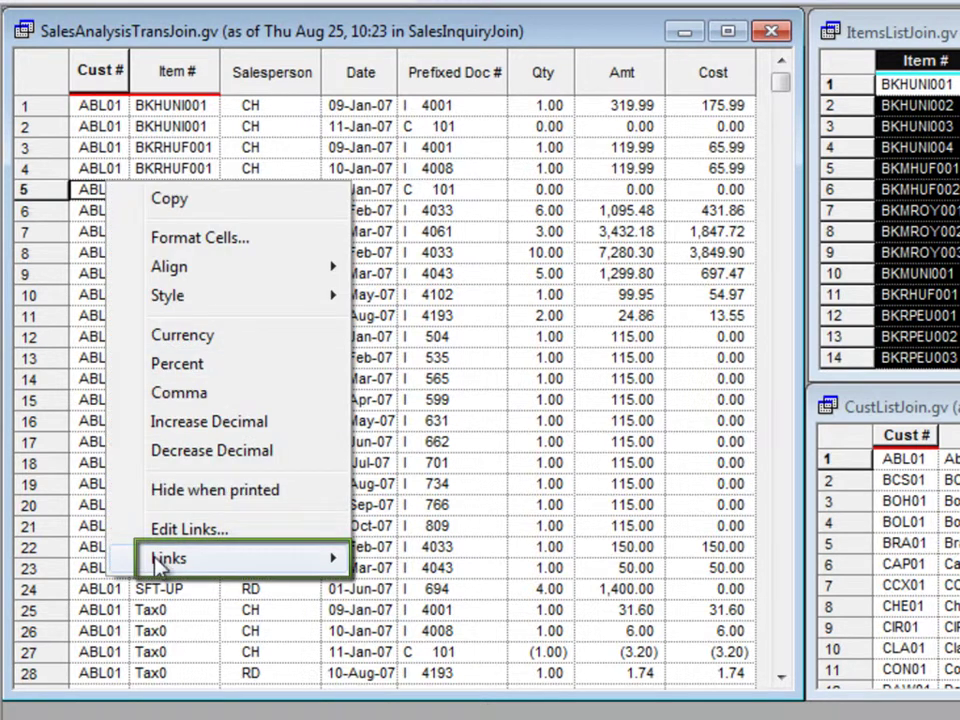
pyautogui.moveTo(160, 562)
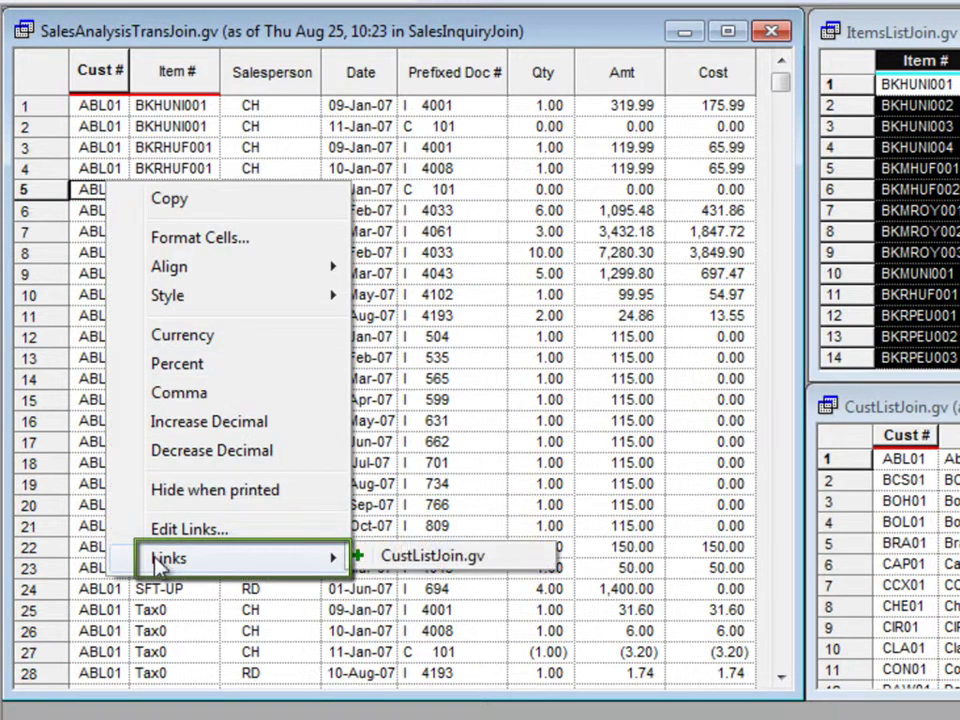
pyautogui.click(393, 557)
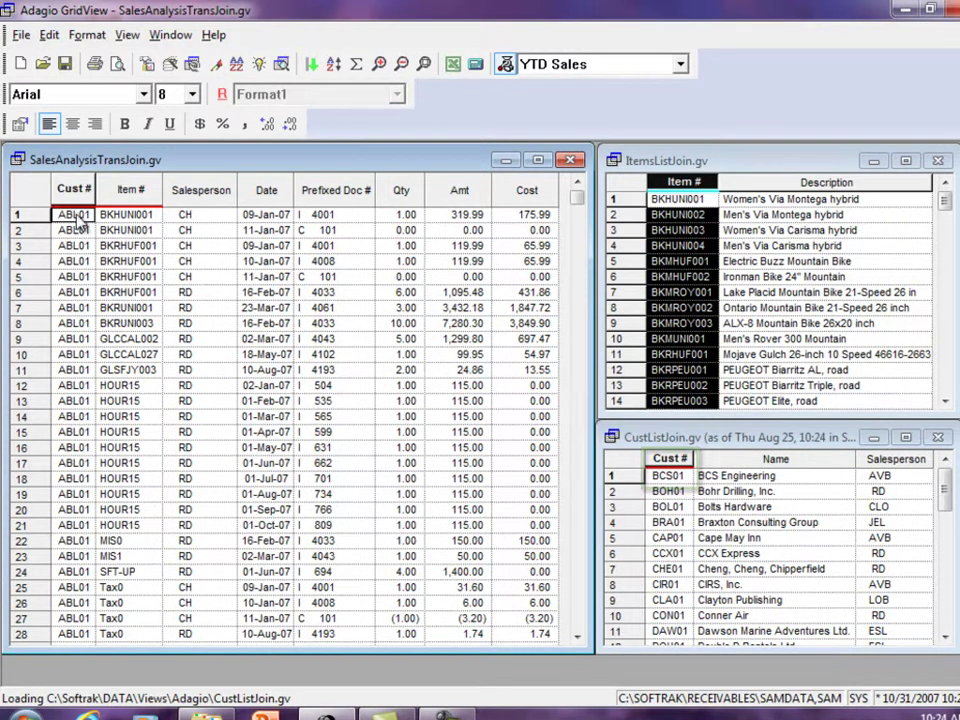
# Select all transaction Cust # values and apply the negative link, leaving UNI01 and VBL01.
pyautogui.click(74, 190)
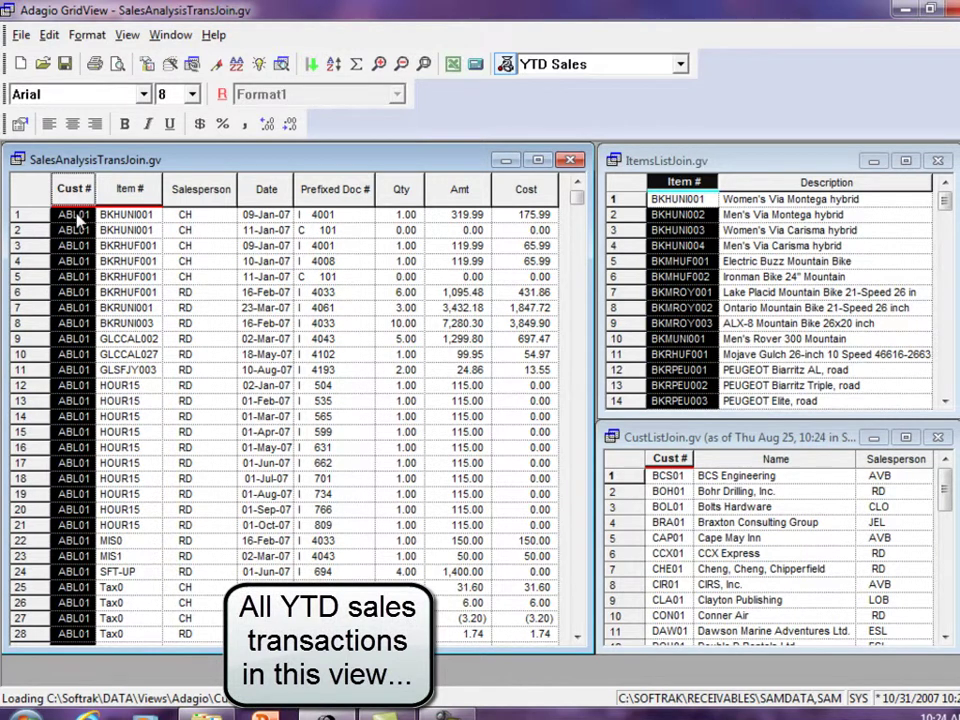
pyautogui.click(79, 216)
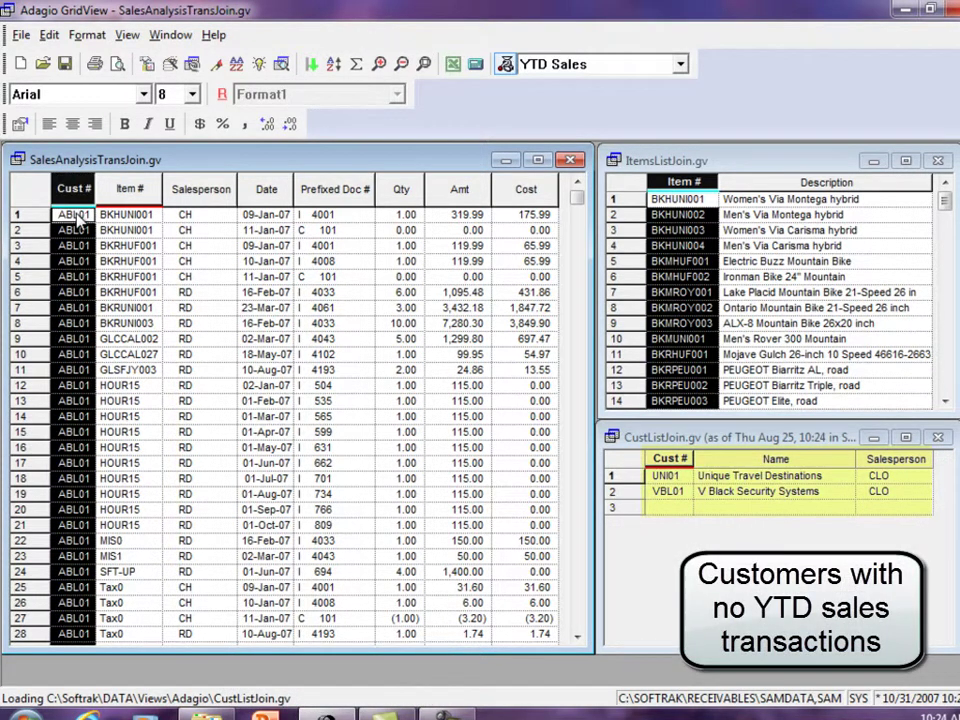